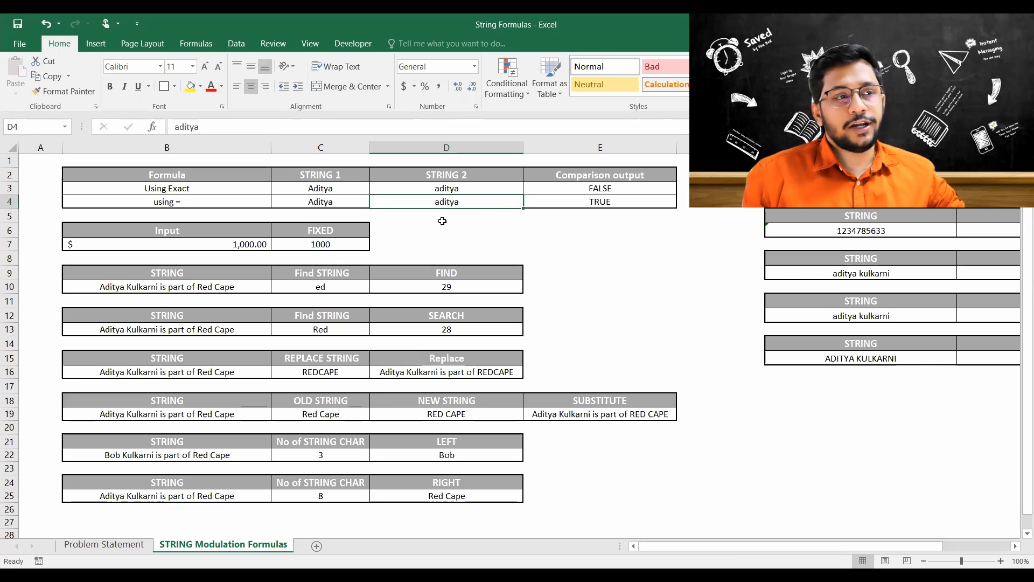
- Review the string formula examples in B2:E25, including the selected range B3:E25, and the second group of examples in columns H to K
{"action": "left_click", "coordinate": [441, 256]}
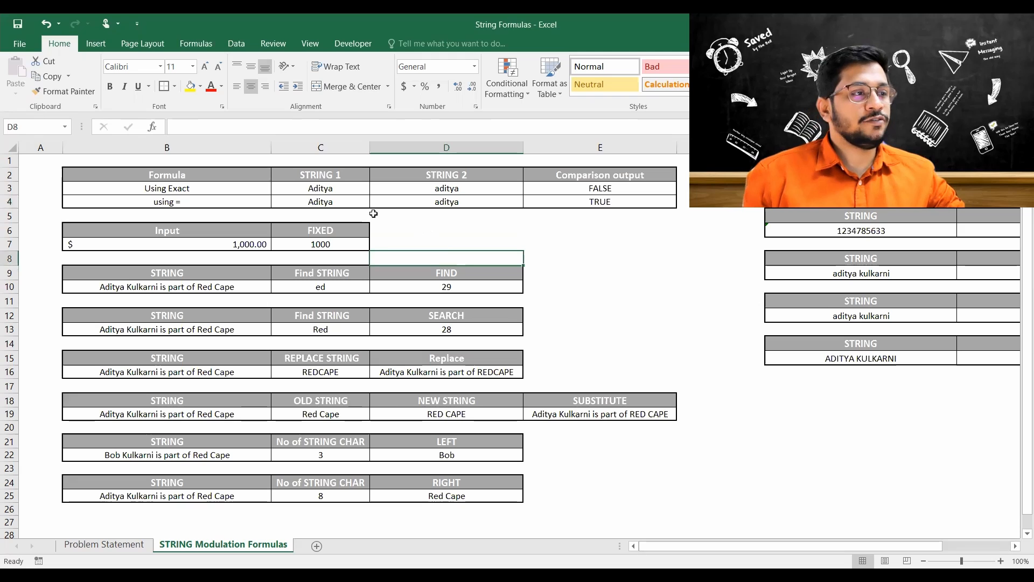
{"action": "left_click_drag", "start_coordinate": [205, 183], "coordinate": [526, 495]}
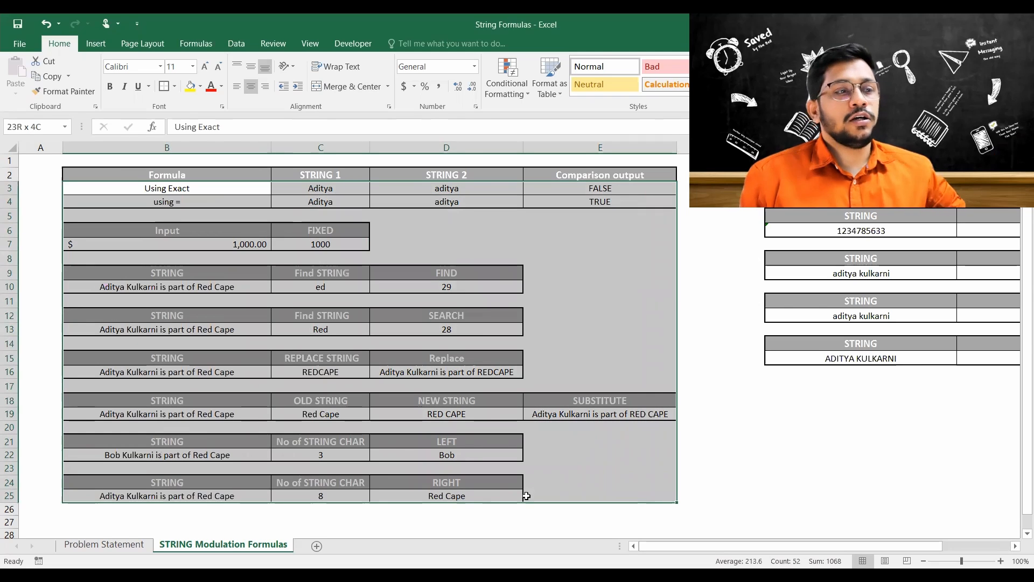
{"action": "left_click", "coordinate": [555, 297]}
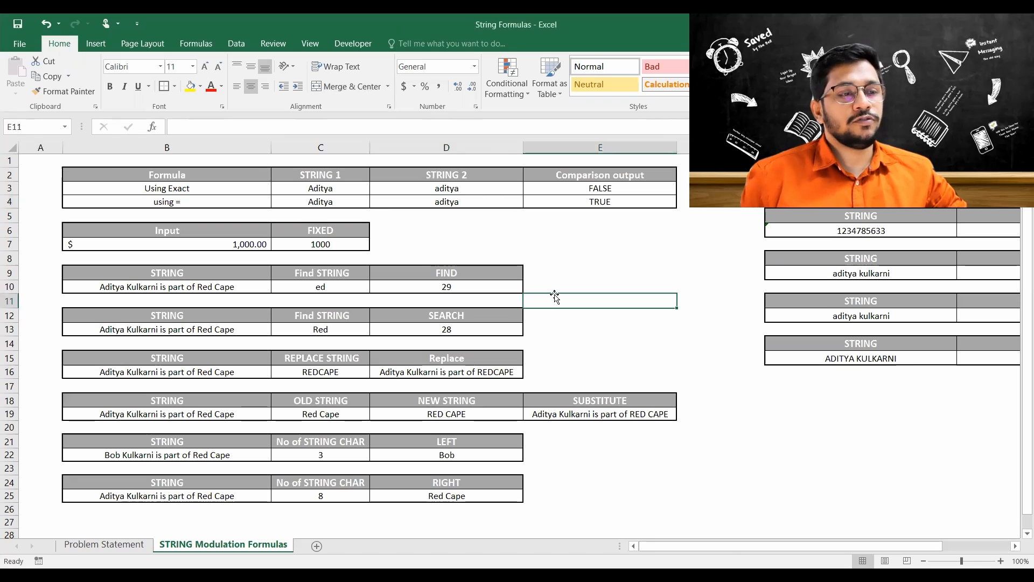
{"action": "key", "text": "Right"}
{"action": "key", "text": "Right"}
{"action": "key", "text": "Right"}
{"action": "key", "text": "Right"}
{"action": "key", "text": "Right"}
{"action": "key", "text": "Right"}
{"action": "key", "text": "Right"}
{"action": "key", "text": "Right"}
{"action": "key", "text": "Right"}
{"action": "key", "text": "Right"}
{"action": "key", "text": "Right"}
{"action": "key", "text": "Right"}
{"action": "key", "text": "Right"}
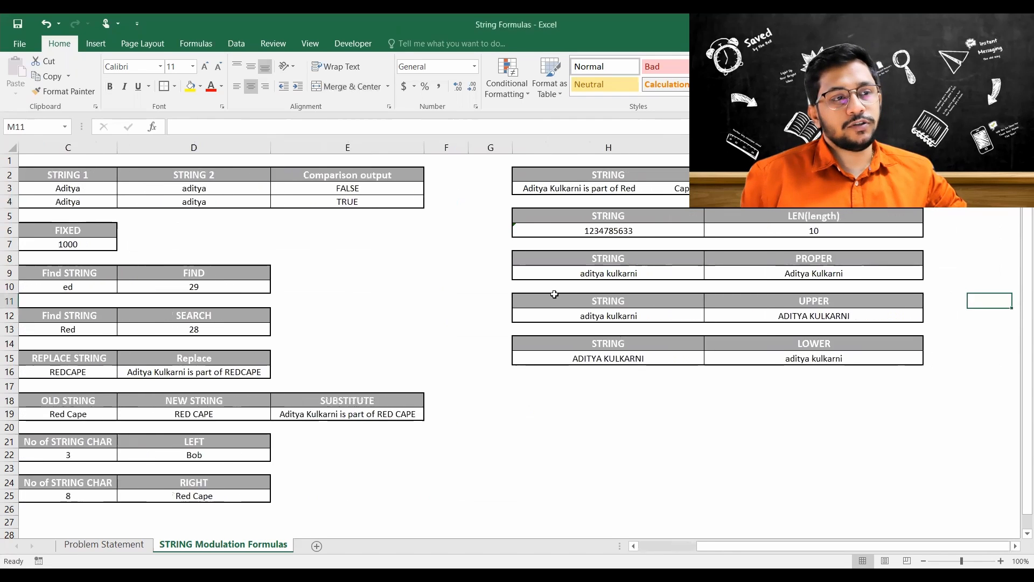
{"action": "key", "text": "Right"}
{"action": "key", "text": "Right"}
{"action": "key", "text": "Right"}
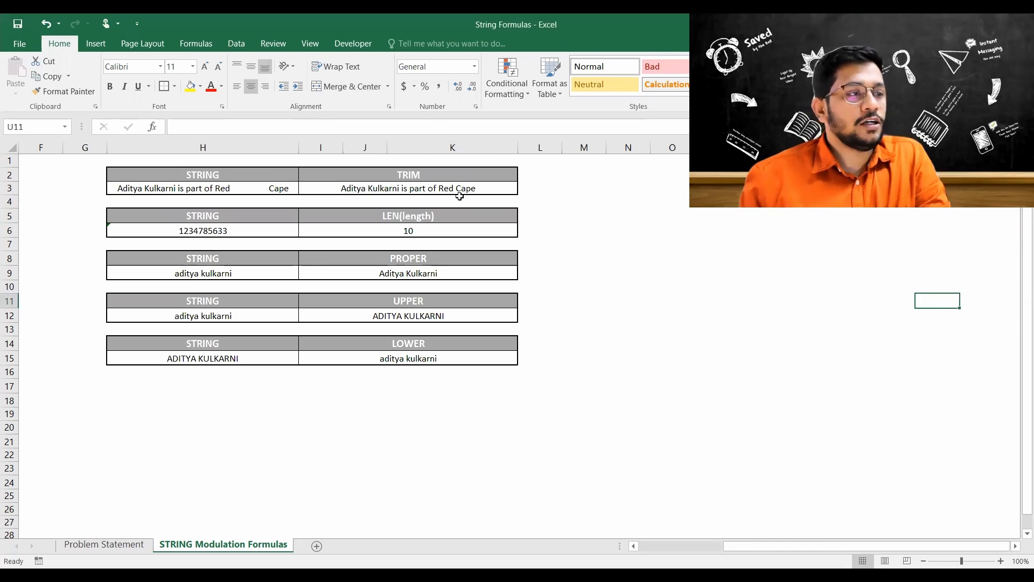
- Examine the TRIM formula in I3 and the extra spaces between Red and Cape in H3
{"action": "left_click", "coordinate": [442, 184]}
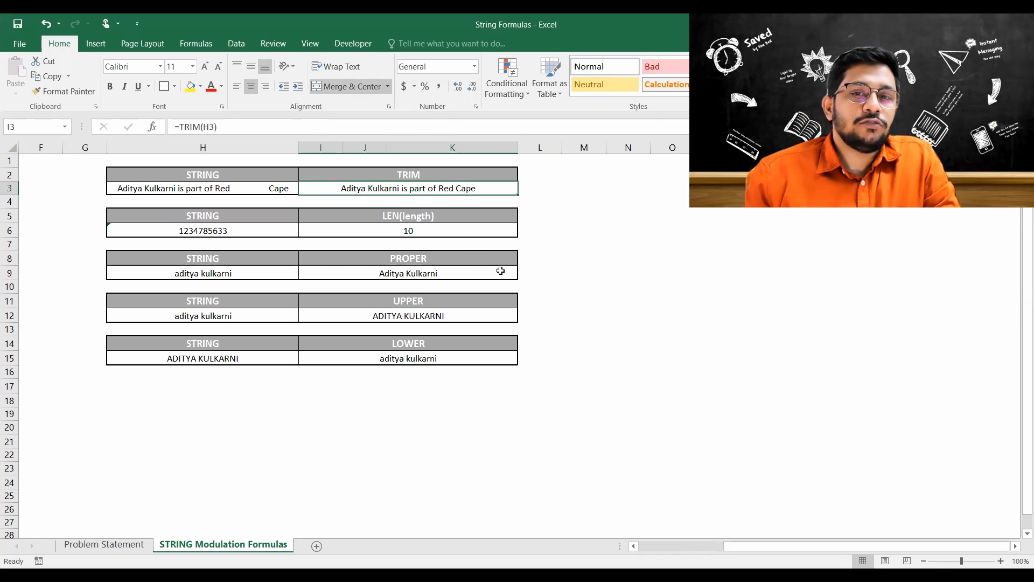
{"action": "left_click", "coordinate": [209, 188]}
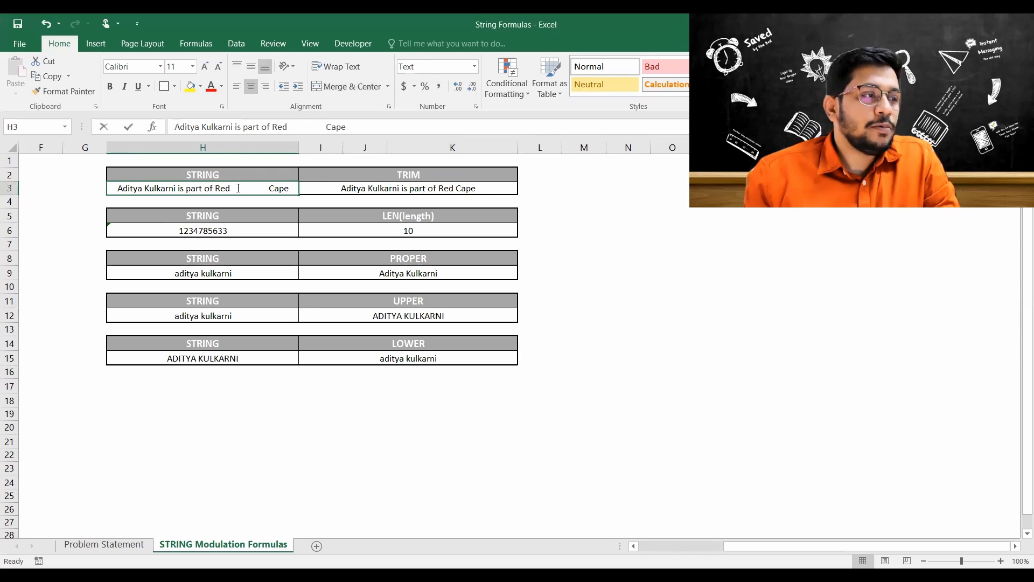
{"action": "double_click", "coordinate": [232, 189]}
{"action": "left_click_drag", "start_coordinate": [233, 188], "coordinate": [272, 190]}
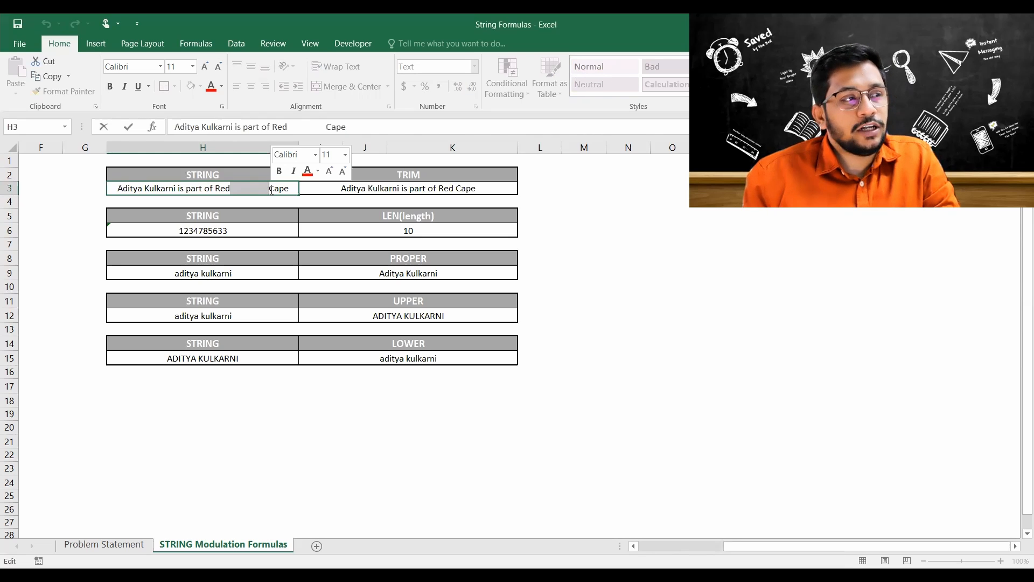
{"action": "key", "text": "Escape"}
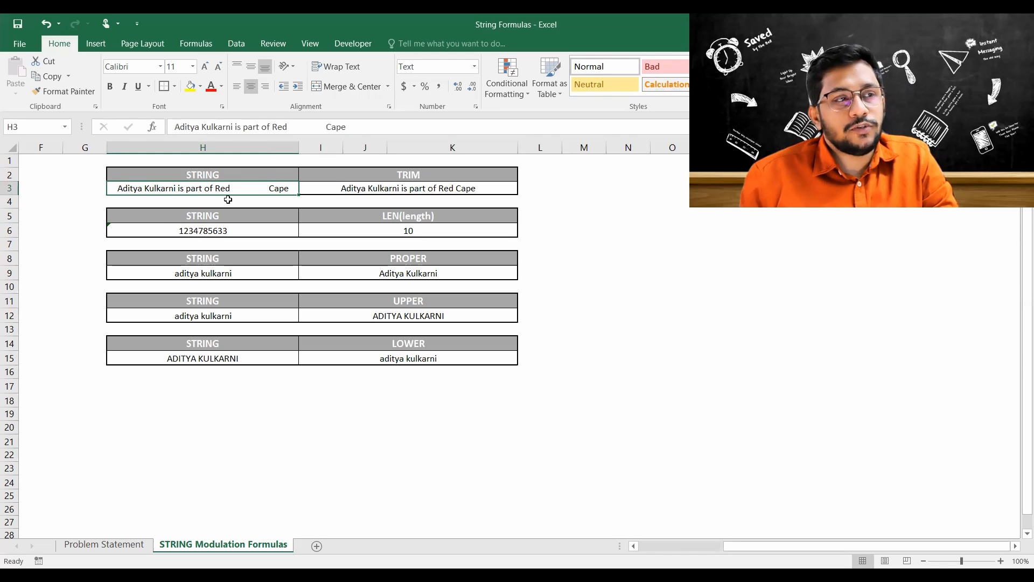
- Enter the formula =TRIM(H3) in the merged cell I3
{"action": "double_click", "coordinate": [378, 188]}
{"action": "type", "text": "="}
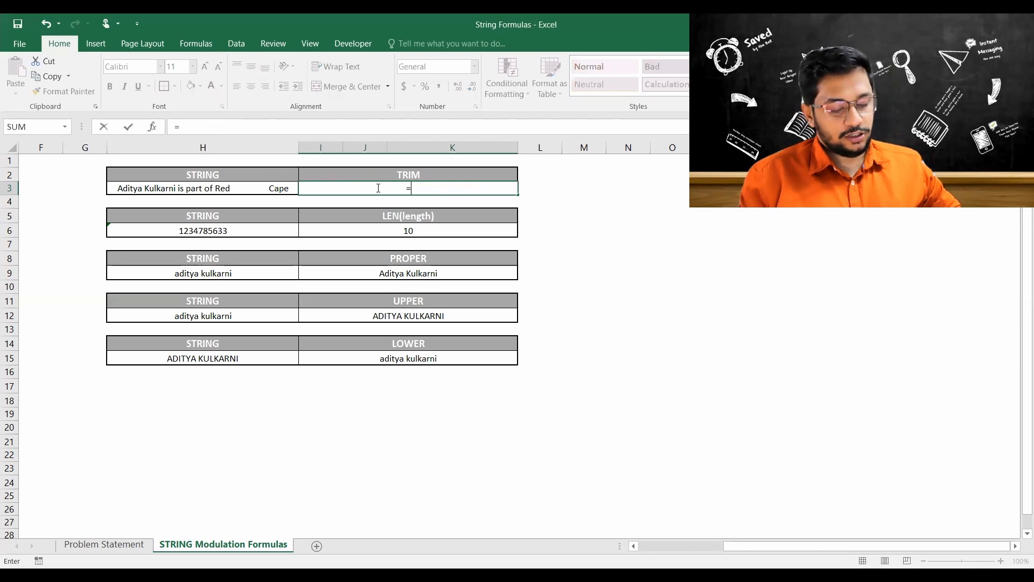
{"action": "type", "text": "ti"}
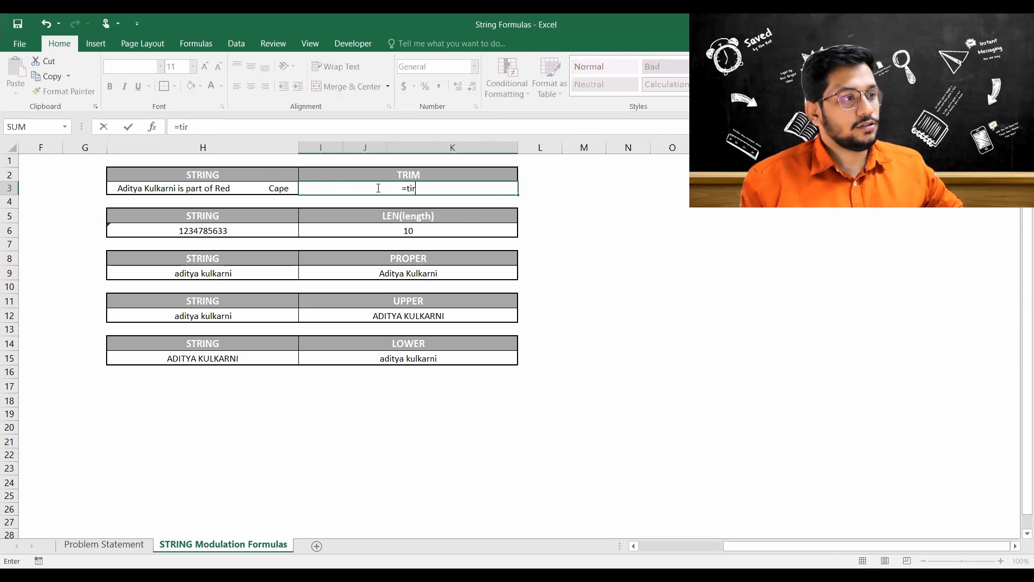
{"action": "key", "text": "BackSpace"}
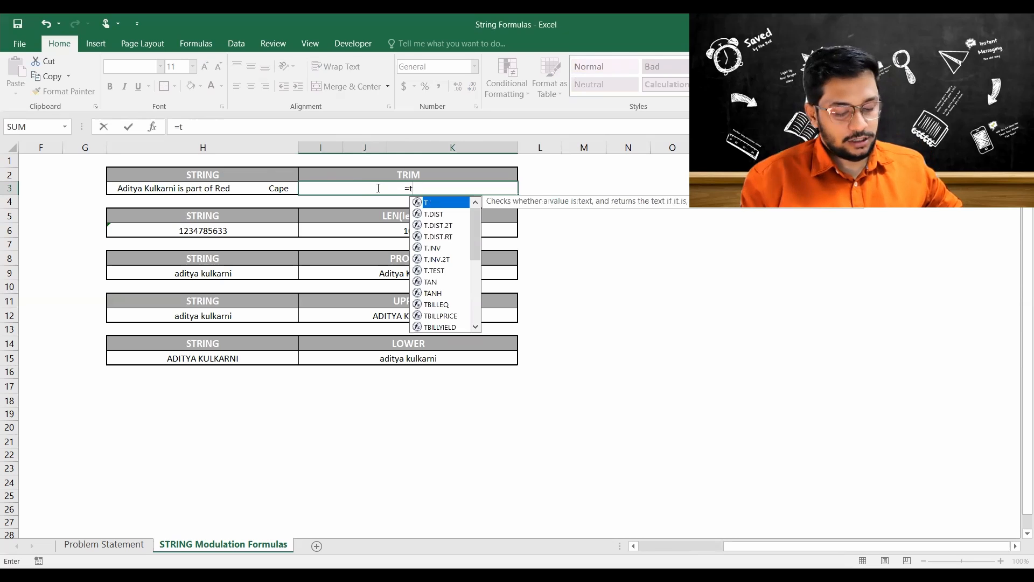
{"action": "type", "text": "ri"}
{"action": "key", "text": "Tab"}
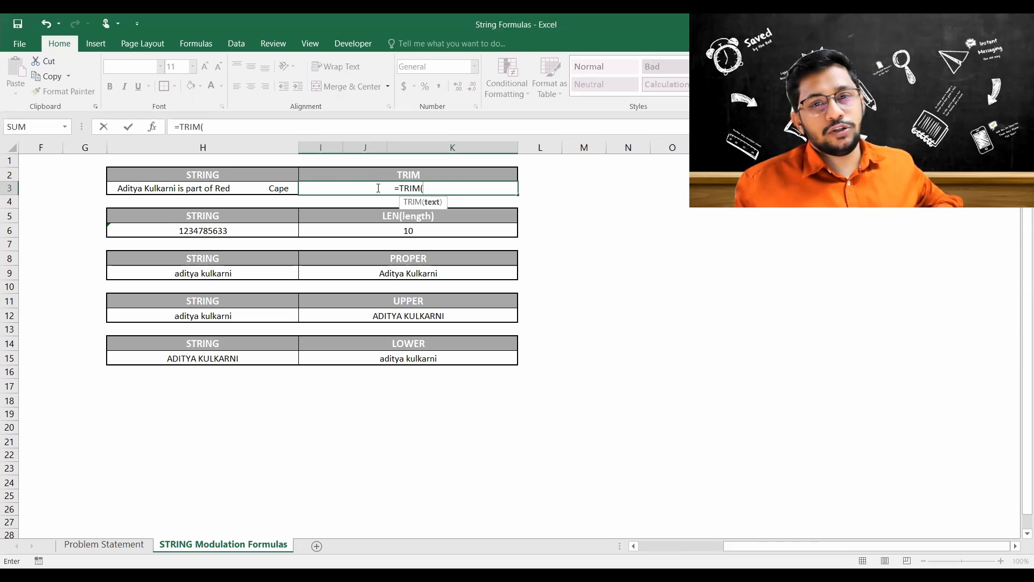
{"action": "left_click", "coordinate": [236, 189]}
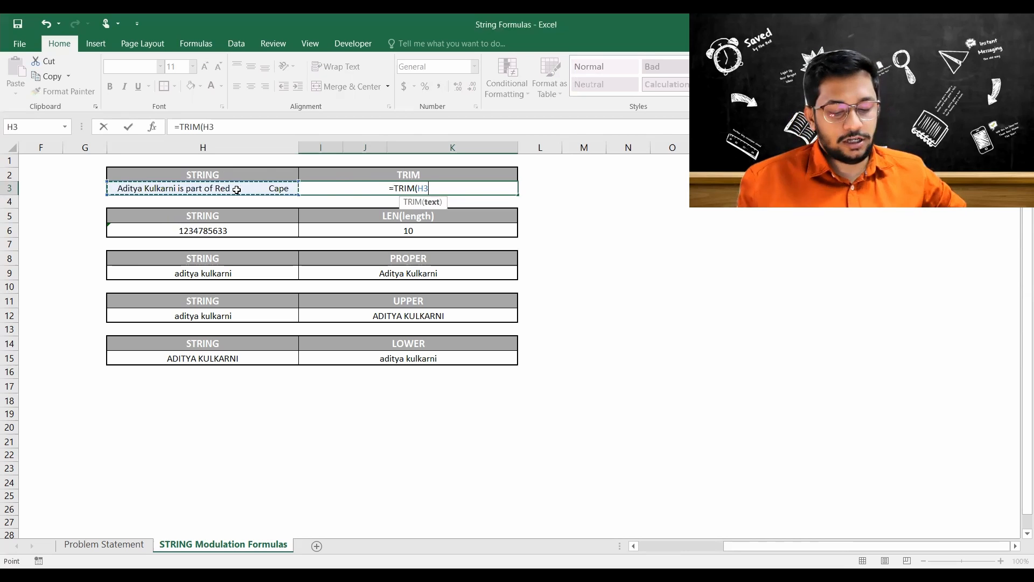
{"action": "type", "text": ")"}
{"action": "key", "text": "Return"}
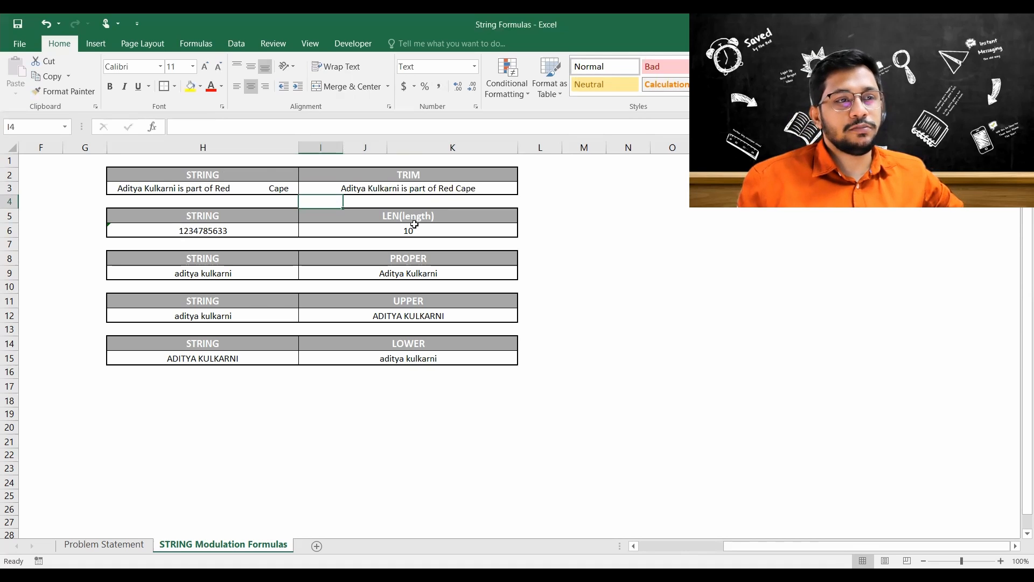
- Copy the string in H3 into H4
{"action": "left_click", "coordinate": [238, 189]}
{"action": "key", "text": "ctrl+c"}
{"action": "key", "text": "Down"}
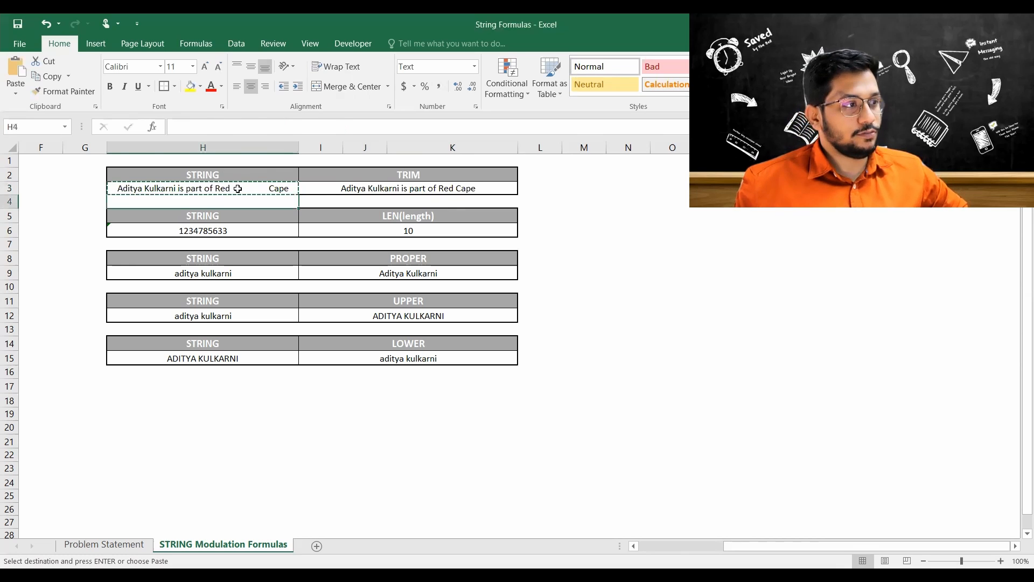
{"action": "key", "text": "ctrl+v"}
- Remove several of the extra spaces between Red and Cape in the string in H4
{"action": "key", "text": "F2"}
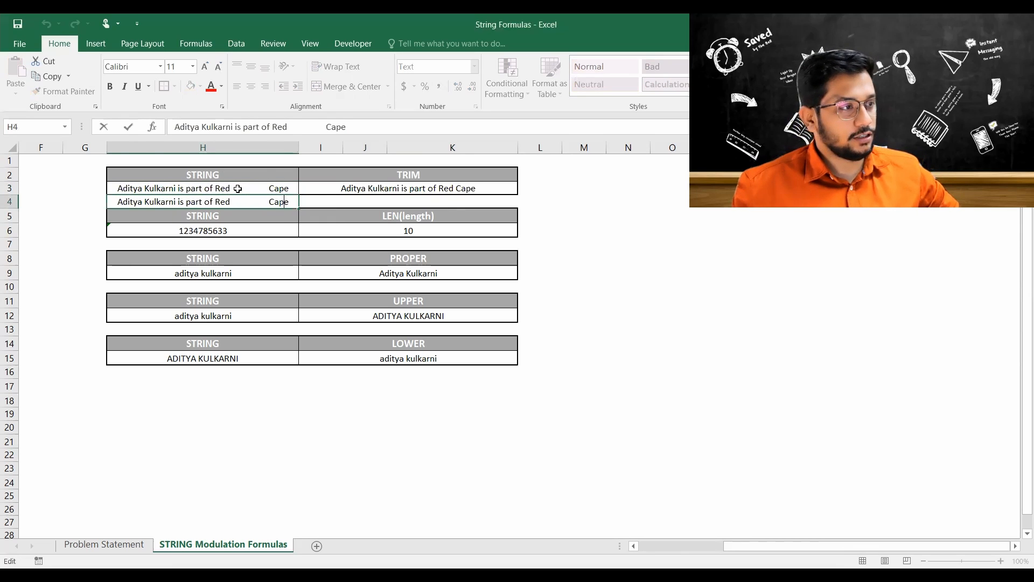
{"action": "key", "text": "BackSpace"}
{"action": "key", "text": "BackSpace"}
{"action": "key", "text": "BackSpace"}
{"action": "key", "text": "BackSpace"}
{"action": "key", "text": "BackSpace"}
{"action": "key", "text": "BackSpace"}
{"action": "key", "text": "BackSpace"}
{"action": "key", "text": "BackSpace"}
{"action": "key", "text": "BackSpace"}
{"action": "key", "text": "BackSpace"}
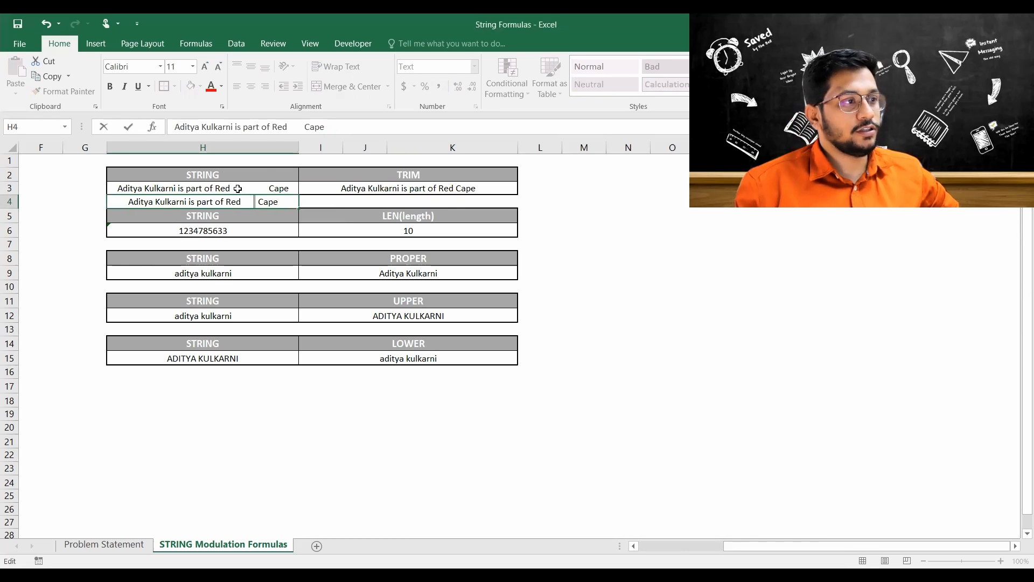
{"action": "key", "text": "BackSpace"}
{"action": "key", "text": "ctrl+Return"}
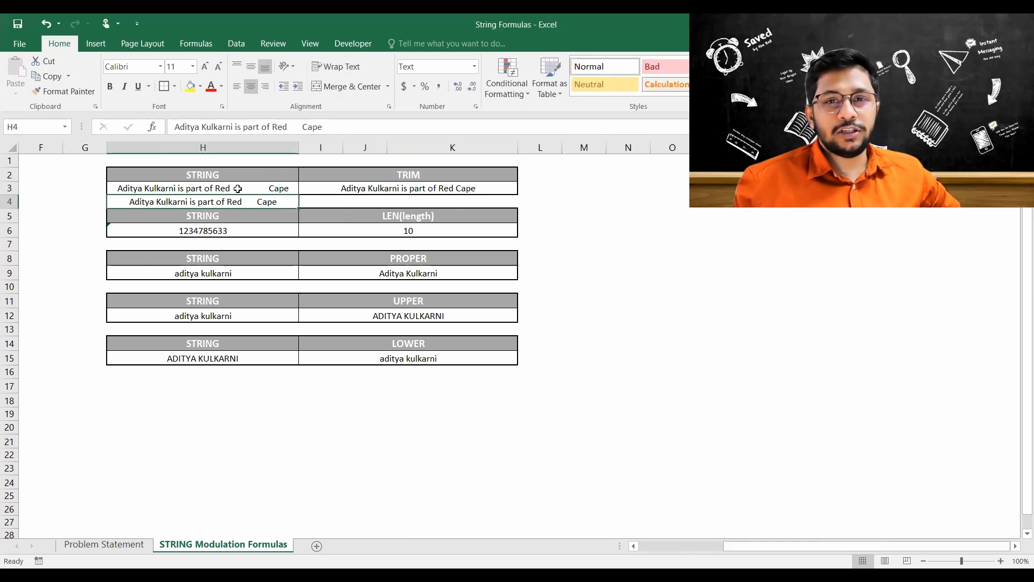
- Enter the comparison formula =H3=H4 in I4
{"action": "key", "text": "Right"}
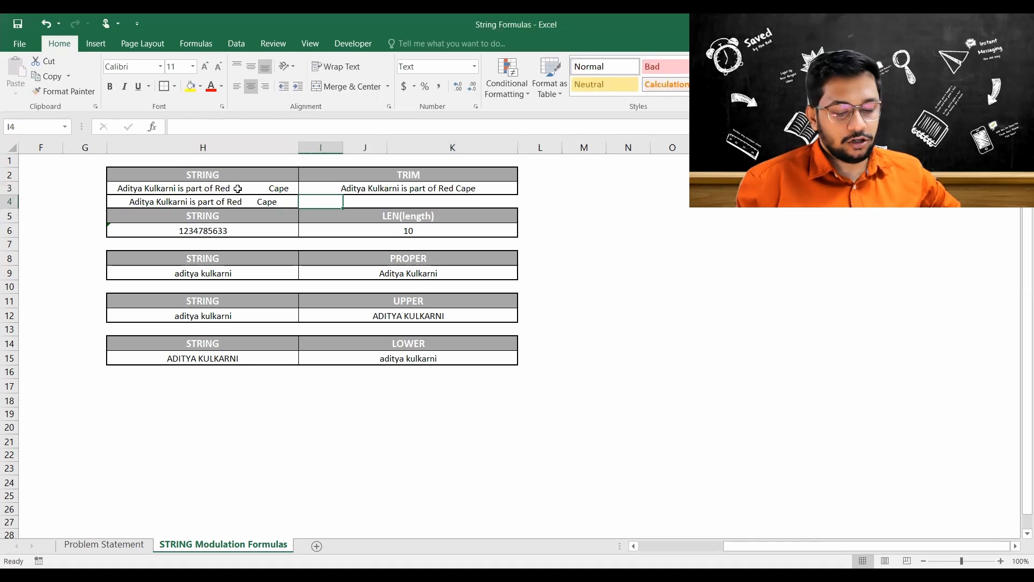
{"action": "type", "text": "="}
{"action": "left_click", "coordinate": [238, 189]}
{"action": "type", "text": "="}
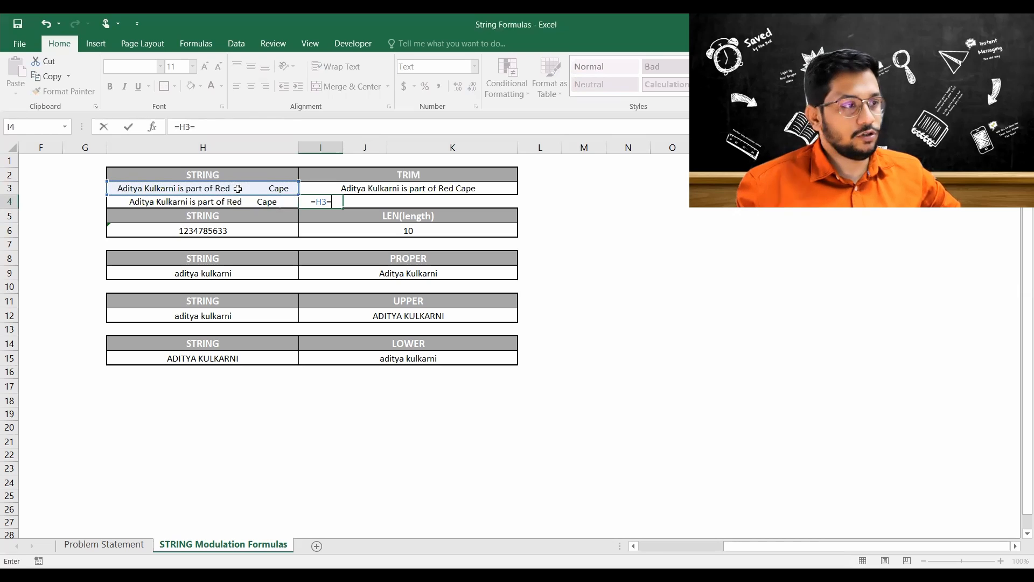
{"action": "key", "text": "Left"}
{"action": "key", "text": "Return"}
{"action": "key", "text": "Up"}
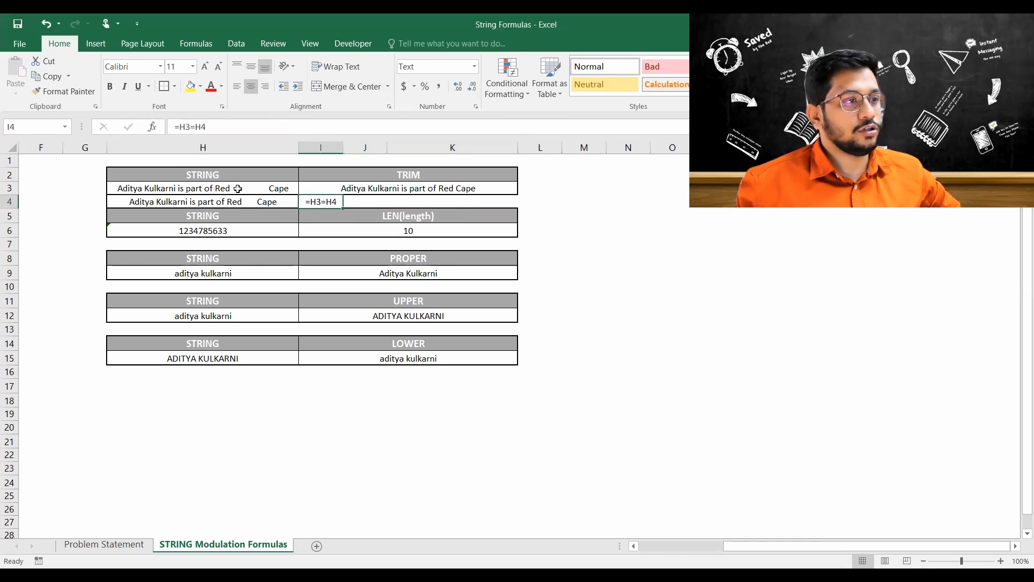
- Change the number format of I4 to General and re-enter the formula =H3=H4 in it
{"action": "left_click", "coordinate": [474, 66]}
{"action": "left_click", "coordinate": [458, 88]}
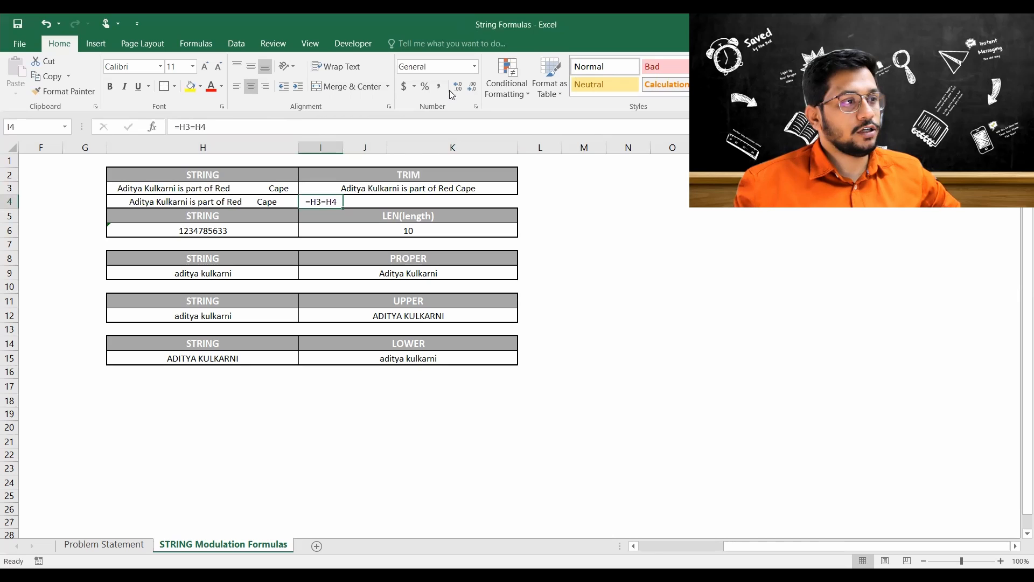
{"action": "type", "text": "="}
{"action": "key", "text": "Left"}
{"action": "key", "text": "Left"}
{"action": "key", "text": "Up"}
{"action": "key", "text": "Right"}
{"action": "type", "text": "="}
{"action": "key", "text": "Left"}
{"action": "key", "text": "Return"}
{"action": "left_click", "coordinate": [321, 202]}
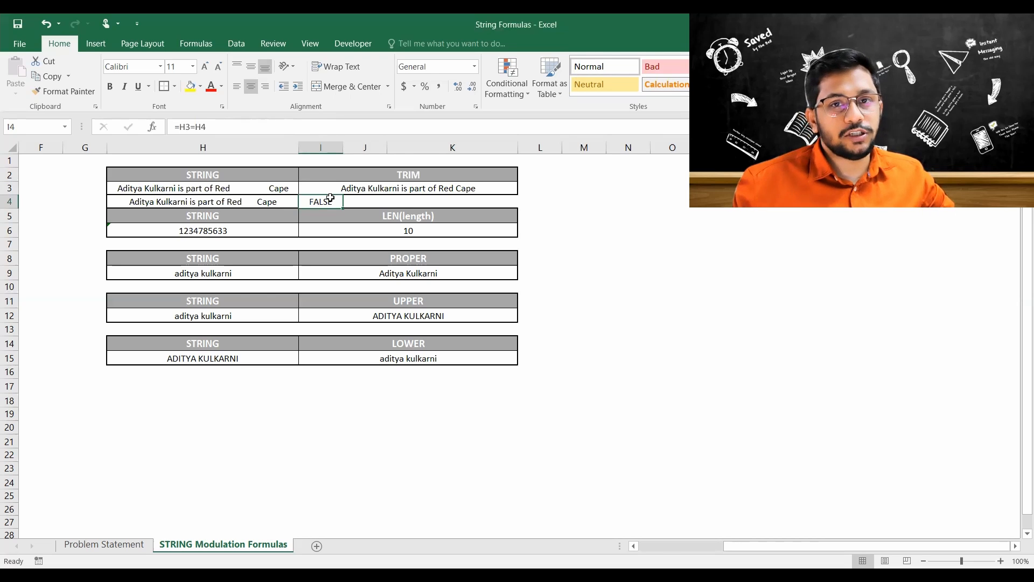
- Clear the comparison formula in I4 and the copied string in H4
{"action": "key", "text": "Left"}
{"action": "key", "text": "Right"}
{"action": "key", "text": "Delete"}
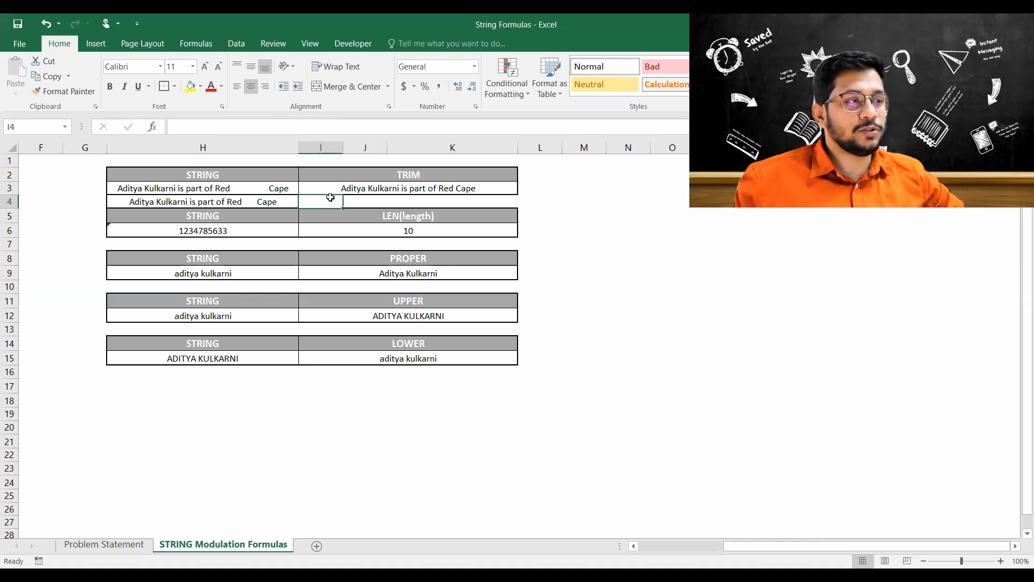
{"action": "key", "text": "Left"}
{"action": "key", "text": "Delete"}
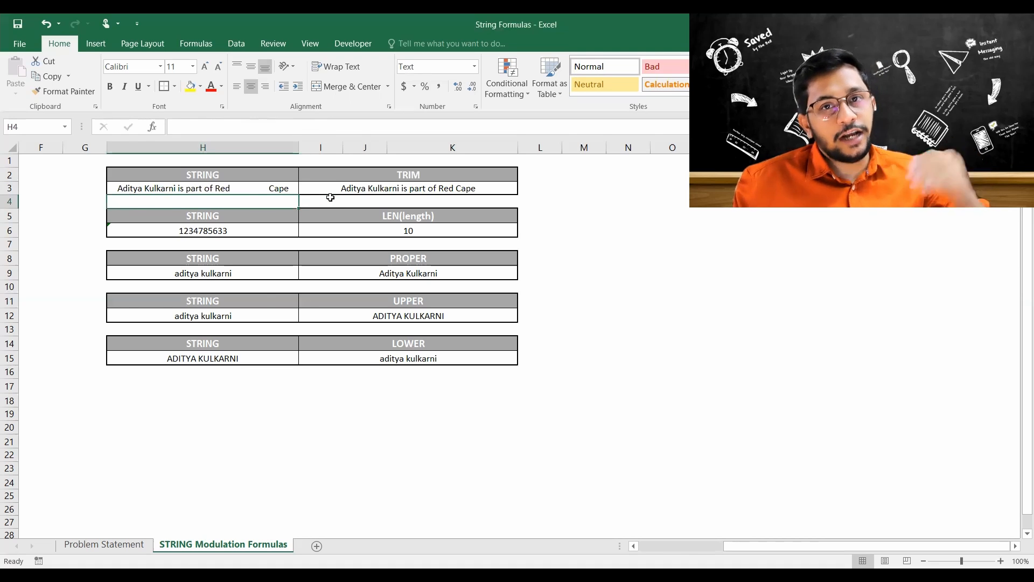
- Enter the formula =LEN(H6) in the merged cell I6
{"action": "left_click", "coordinate": [330, 227]}
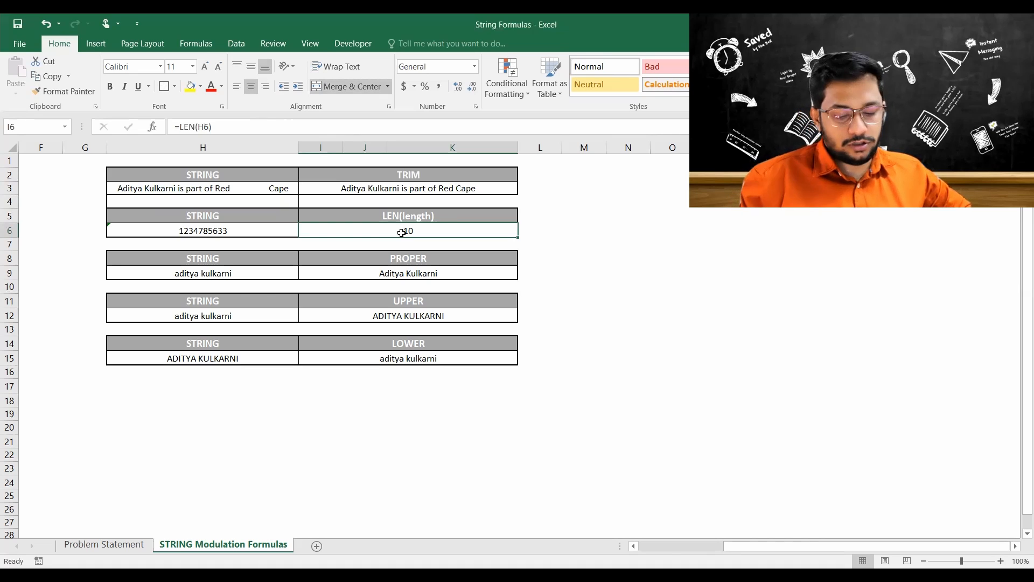
{"action": "type", "text": "="}
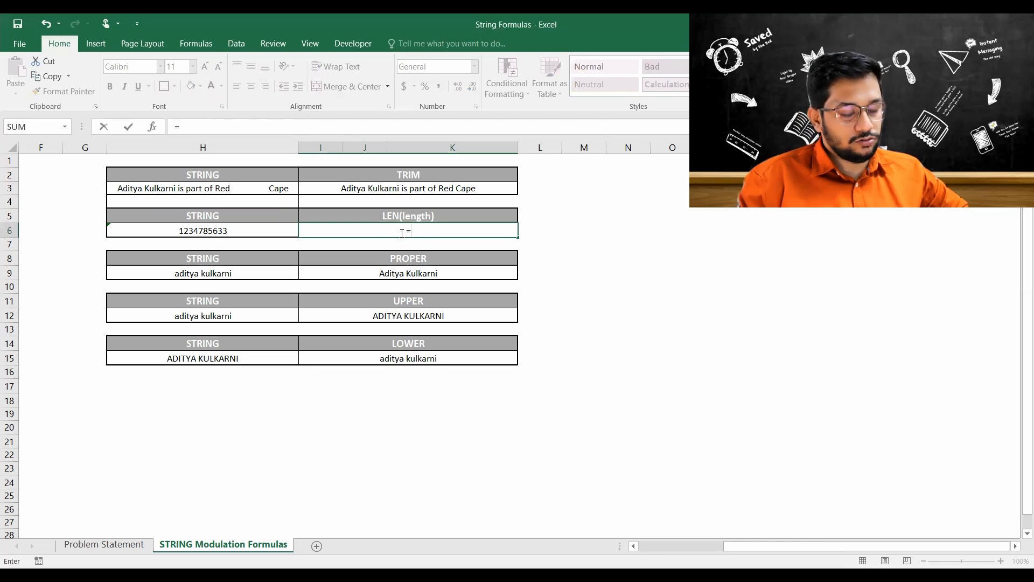
{"action": "type", "text": "len"}
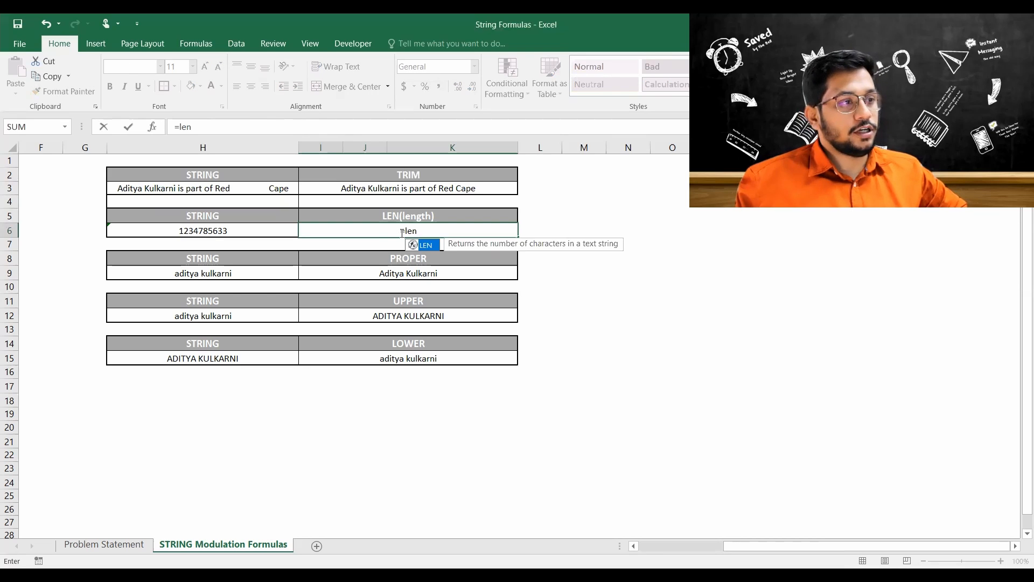
{"action": "key", "text": "Tab"}
{"action": "key", "text": "Left"}
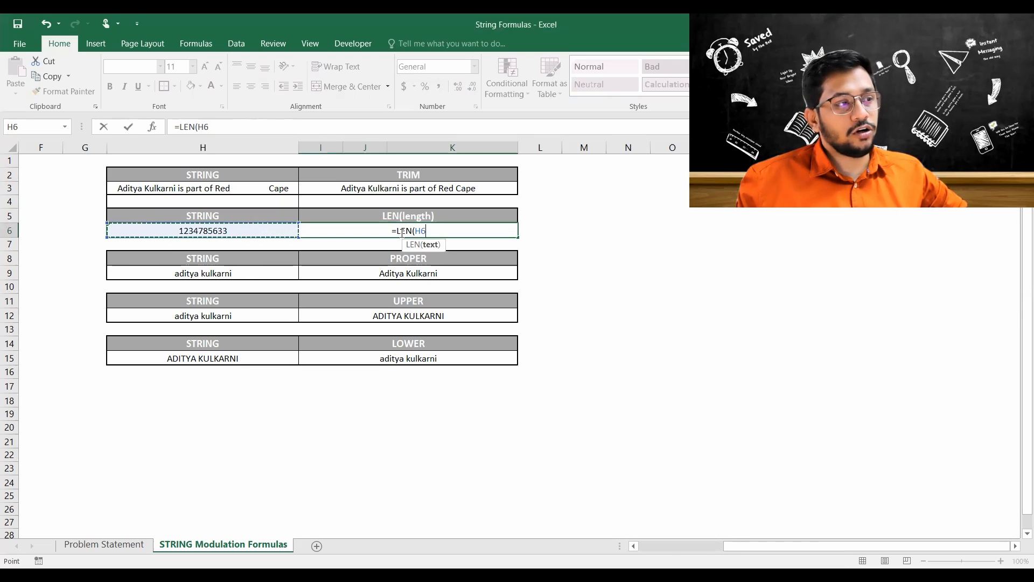
{"action": "type", "text": ")"}
{"action": "key", "text": "ctrl+Return"}
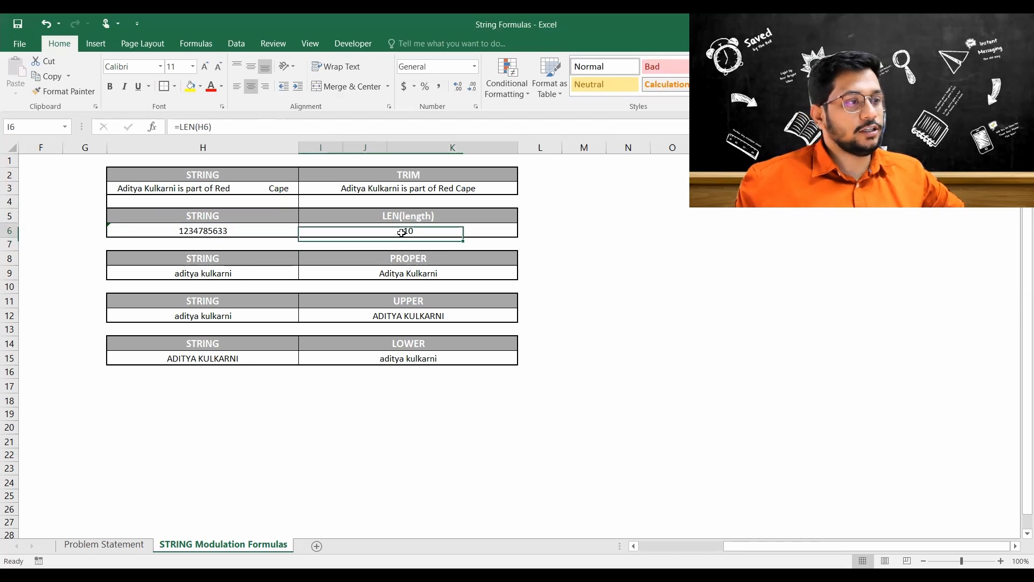
- Insert a space before the last two digits of the string in H6 and check the LEN cell I6
{"action": "key", "text": "Left"}
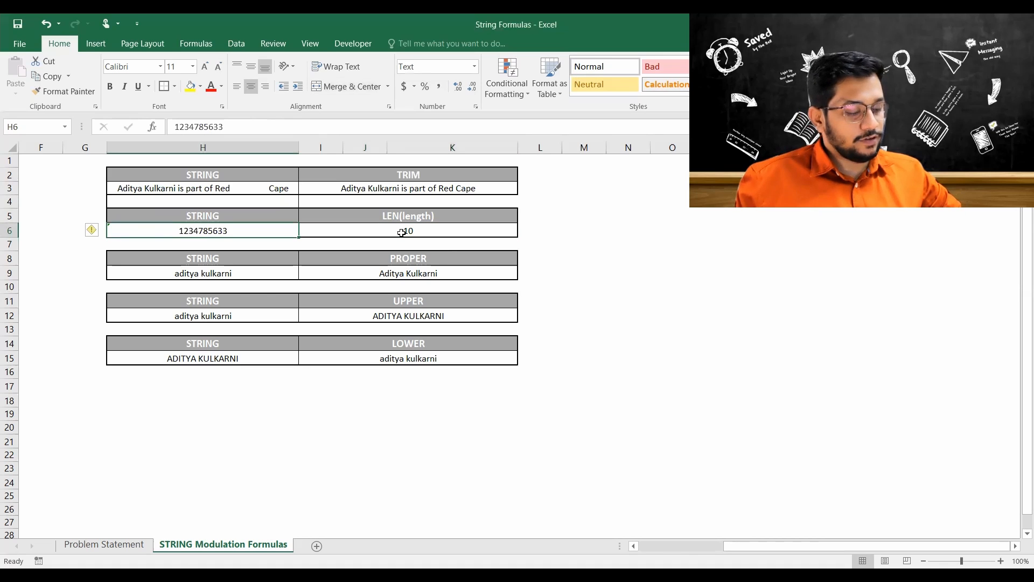
{"action": "key", "text": "F2"}
{"action": "key", "text": "Left"}
{"action": "key", "text": "Left"}
{"action": "key", "text": "Up"}
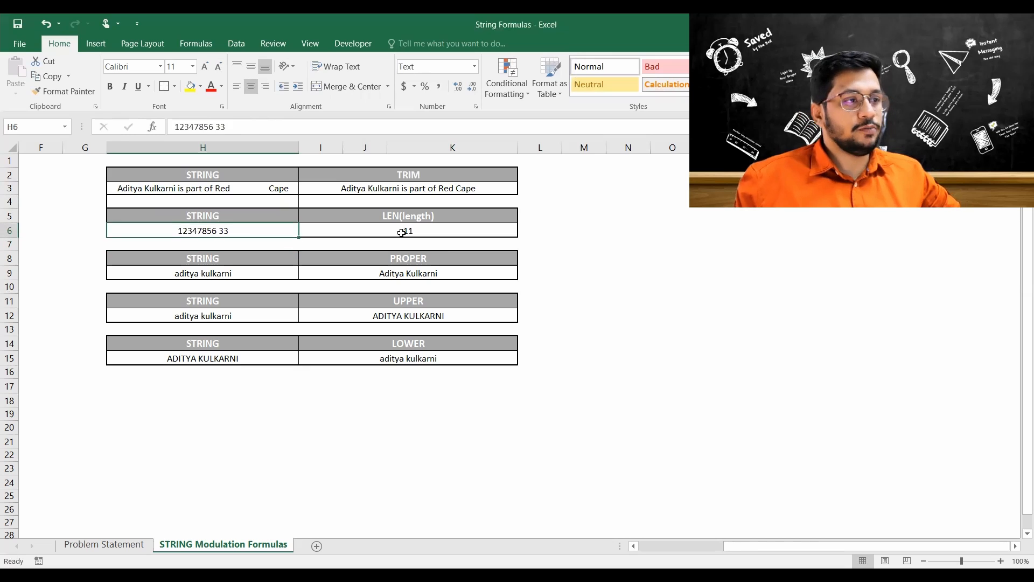
{"action": "key", "text": "Right"}
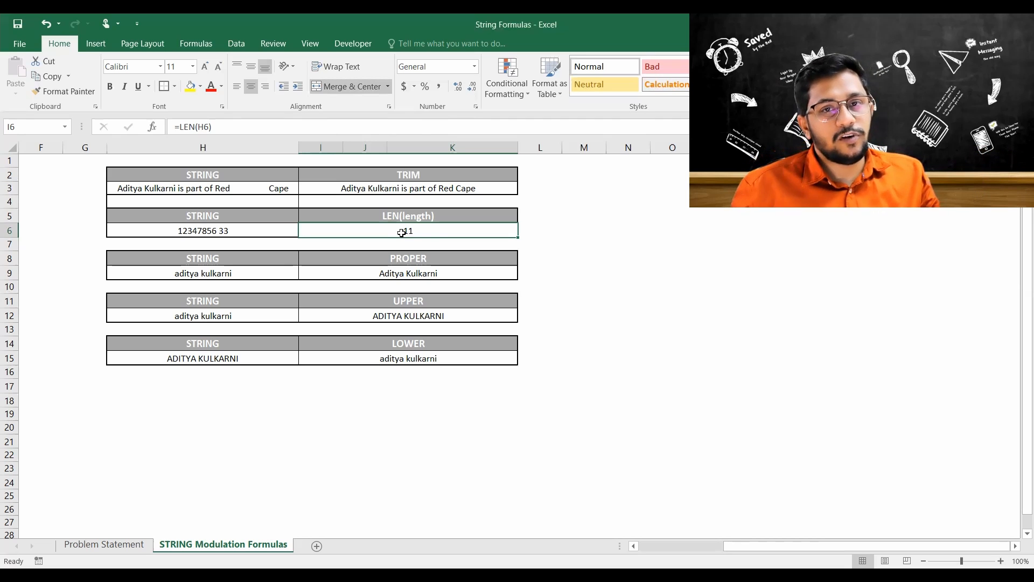
- Re-enter the PROPER formula for H9 in the merged cell I9 as ==PROPER(H9) and accept the correction to =PROPER(H9)
{"action": "left_click", "coordinate": [260, 268]}
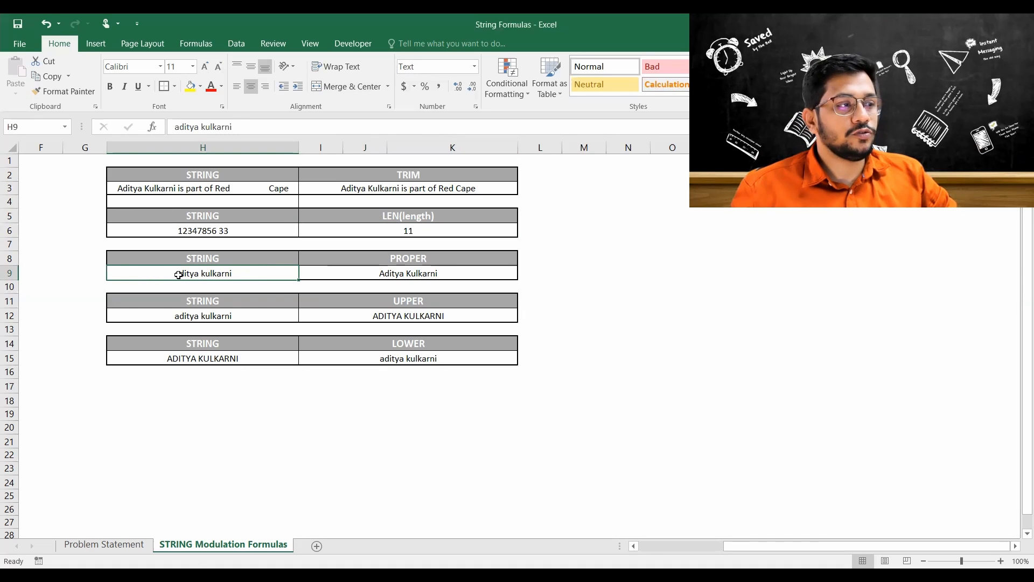
{"action": "left_click", "coordinate": [407, 272]}
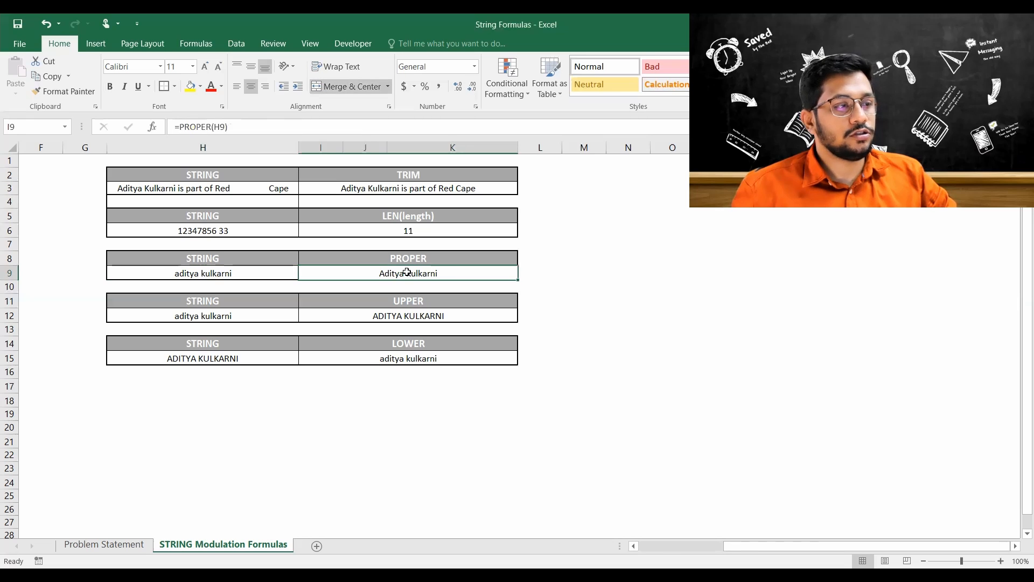
{"action": "type", "text": "="}
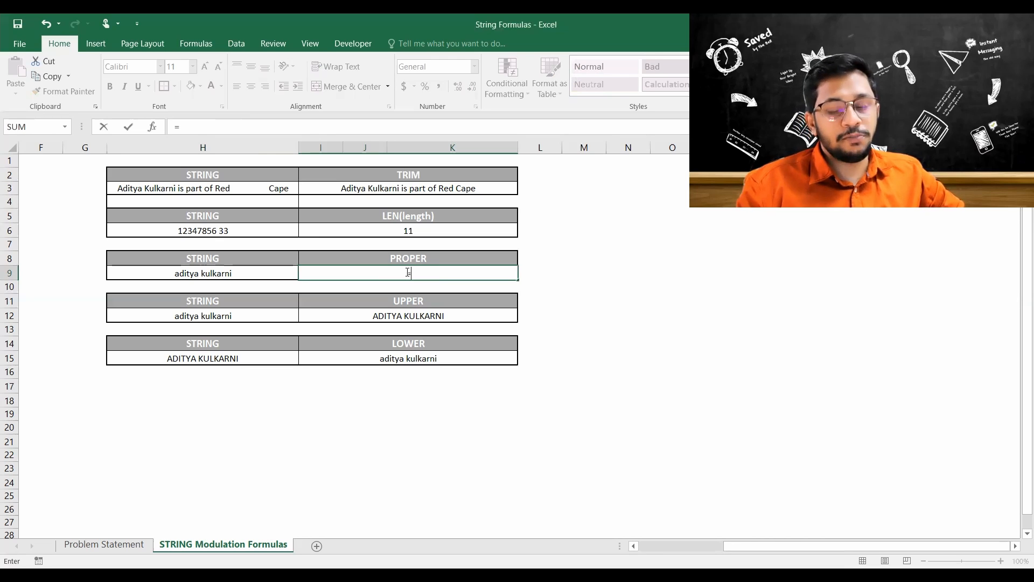
{"action": "type", "text": "="}
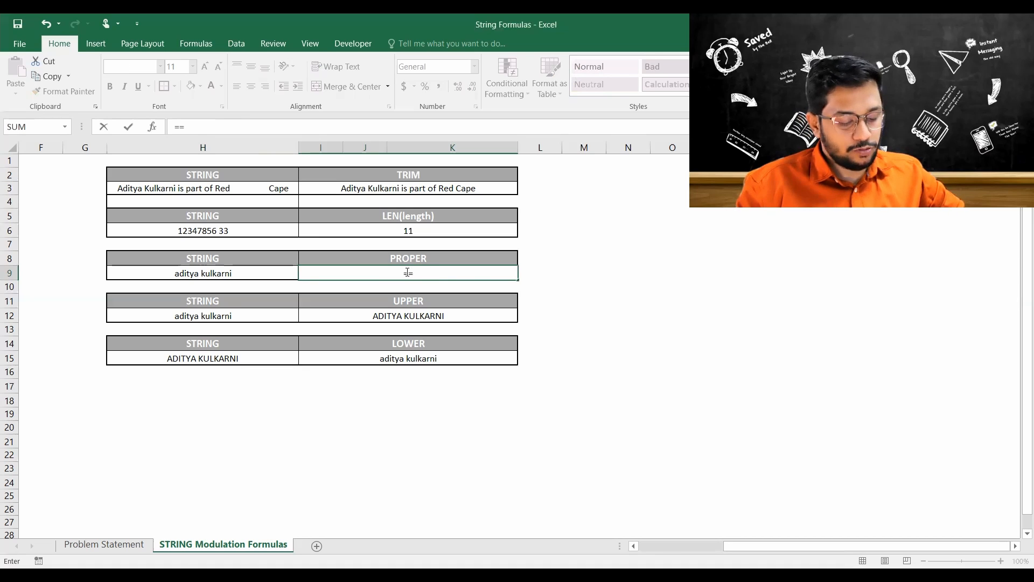
{"action": "type", "text": "pro"}
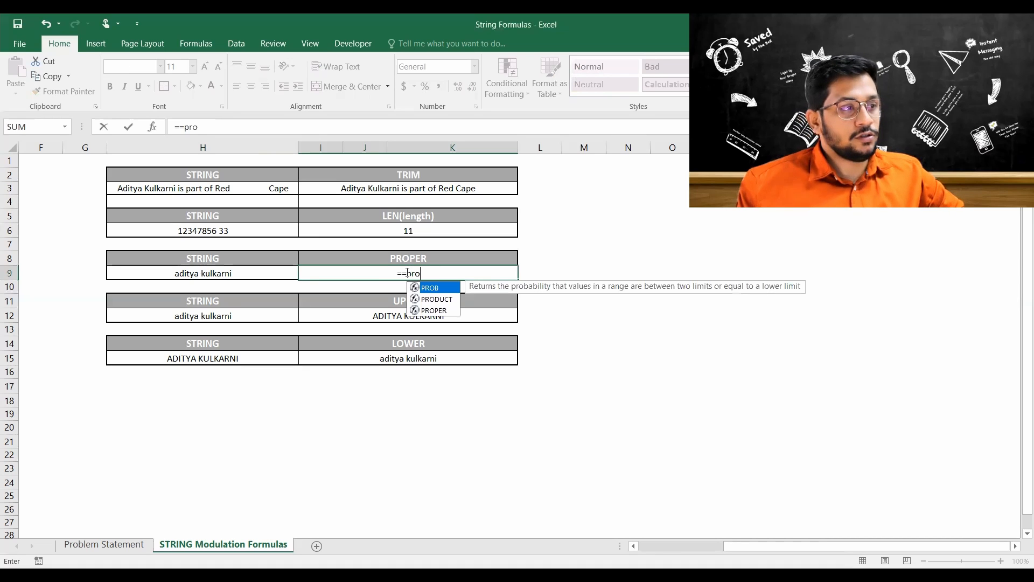
{"action": "key", "text": "Down"}
{"action": "key", "text": "Down"}
{"action": "key", "text": "Tab"}
{"action": "key", "text": "Left"}
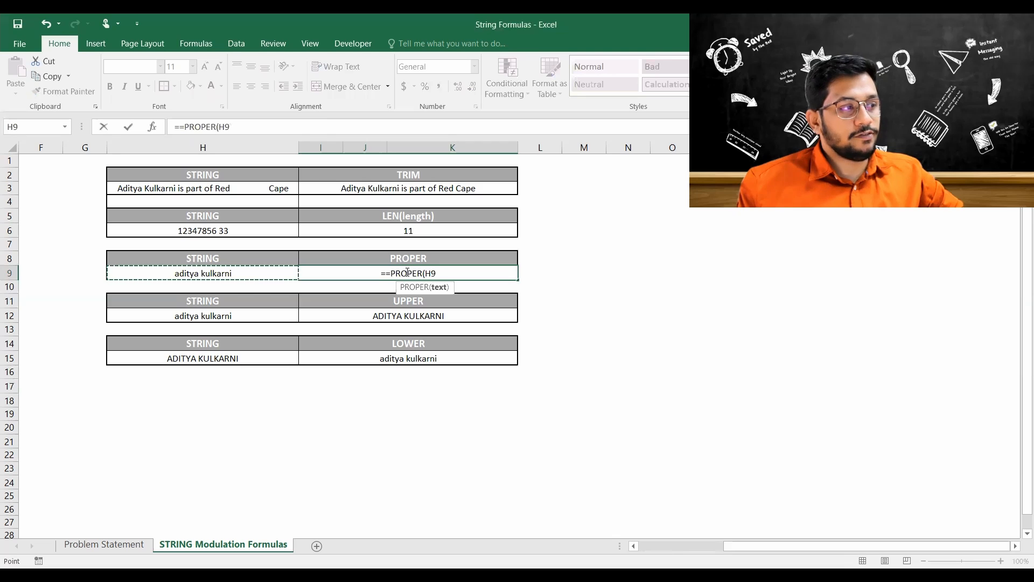
{"action": "type", "text": ")"}
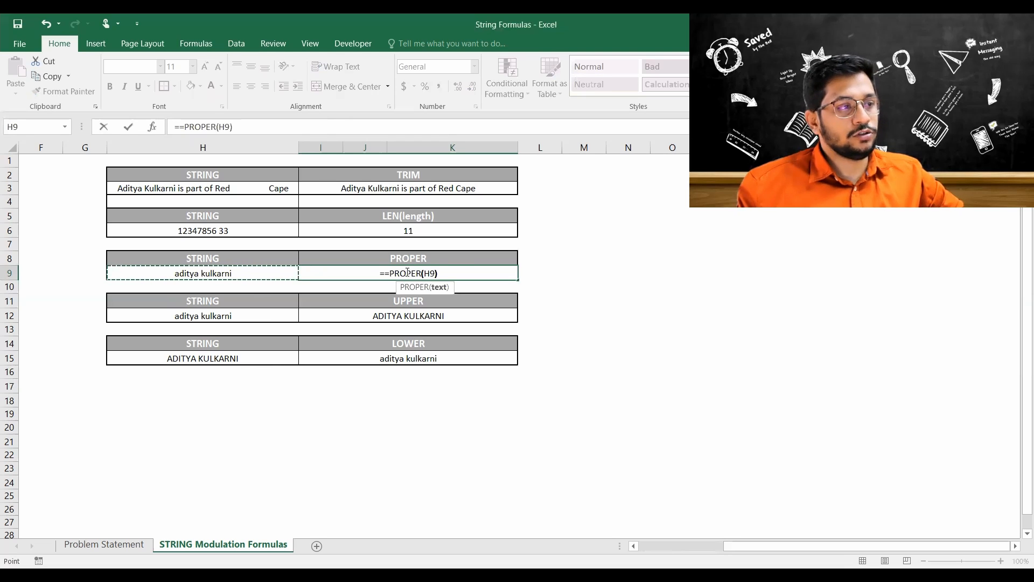
{"action": "key", "text": "Return"}
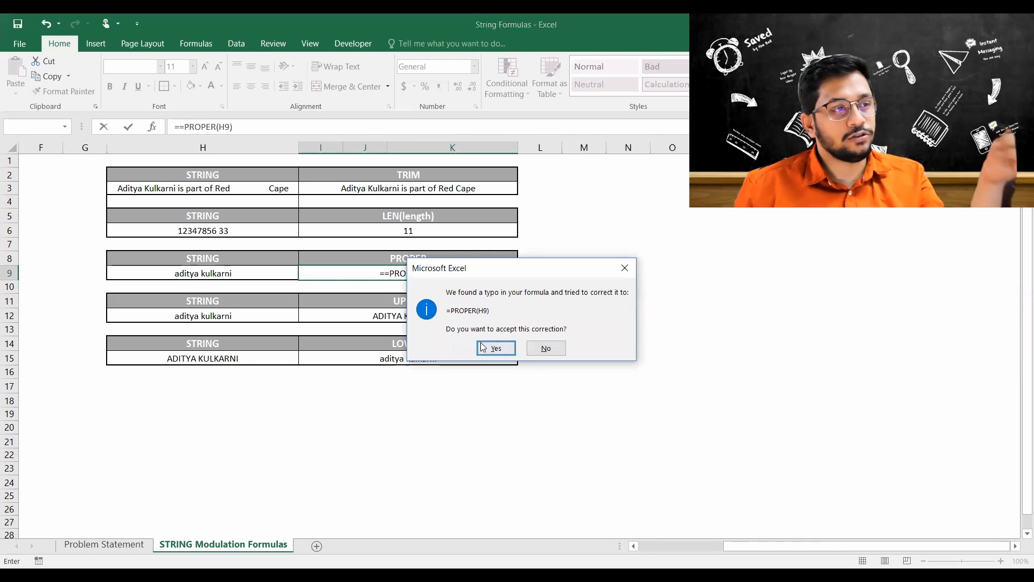
{"action": "key", "text": "Return"}
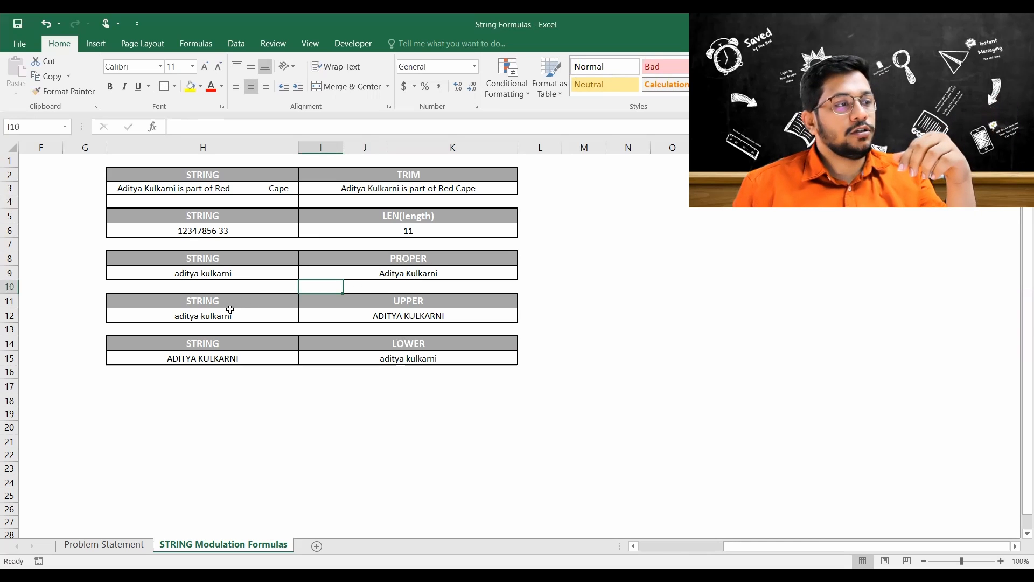
- Re-enter the formula =UPPER(H12) in the merged cell I12 under the UPPER heading
{"action": "left_click", "coordinate": [429, 311]}
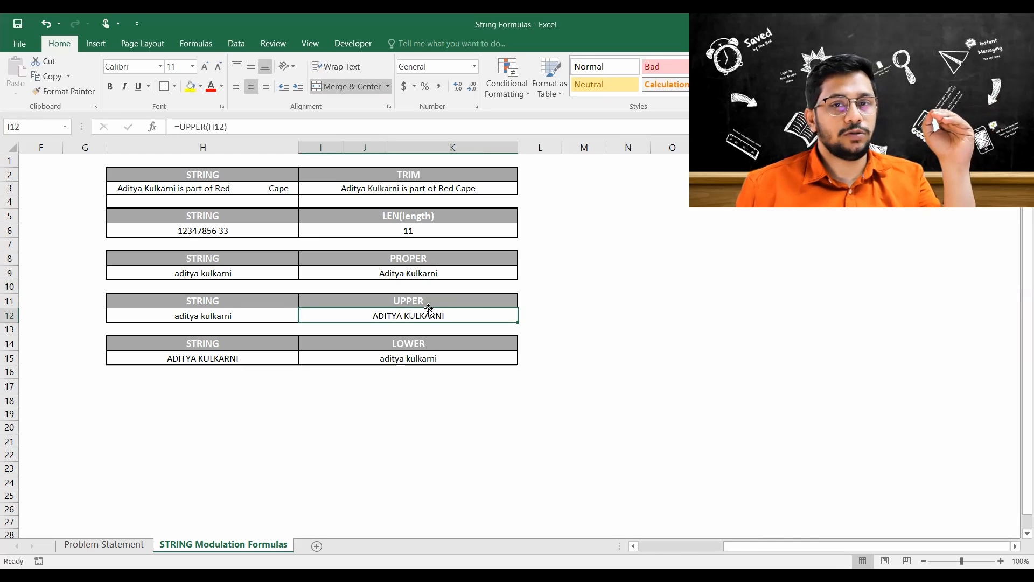
{"action": "key", "text": "Up"}
{"action": "key", "text": "Down"}
{"action": "type", "text": "="}
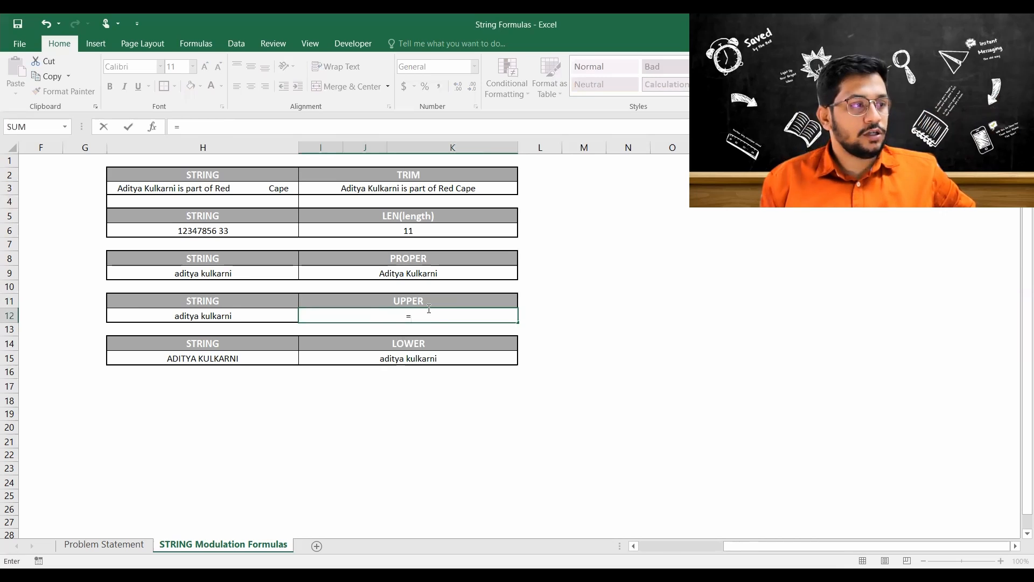
{"action": "type", "text": "UPPER("}
{"action": "key", "text": "Left"}
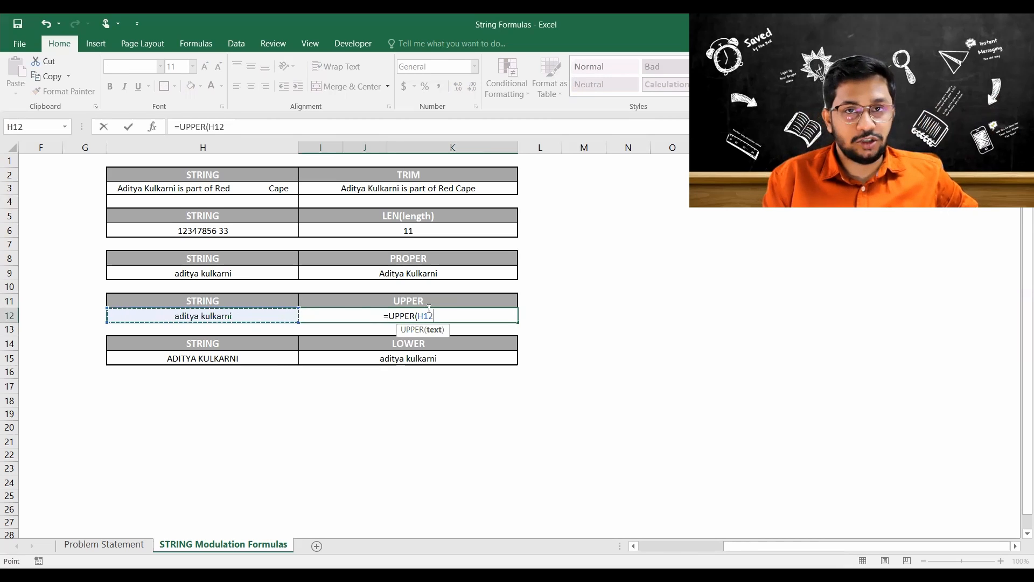
{"action": "type", "text": ")"}
{"action": "key", "text": "Return"}
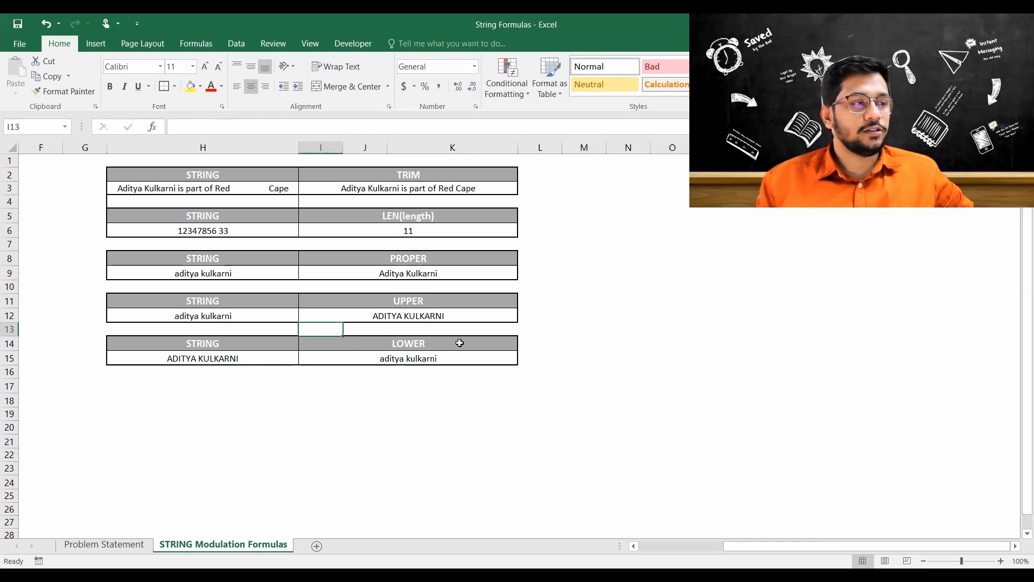
- Re-enter the formula =LOWER(H15) in the merged cell I15 under the LOWER heading
{"action": "left_click", "coordinate": [424, 360]}
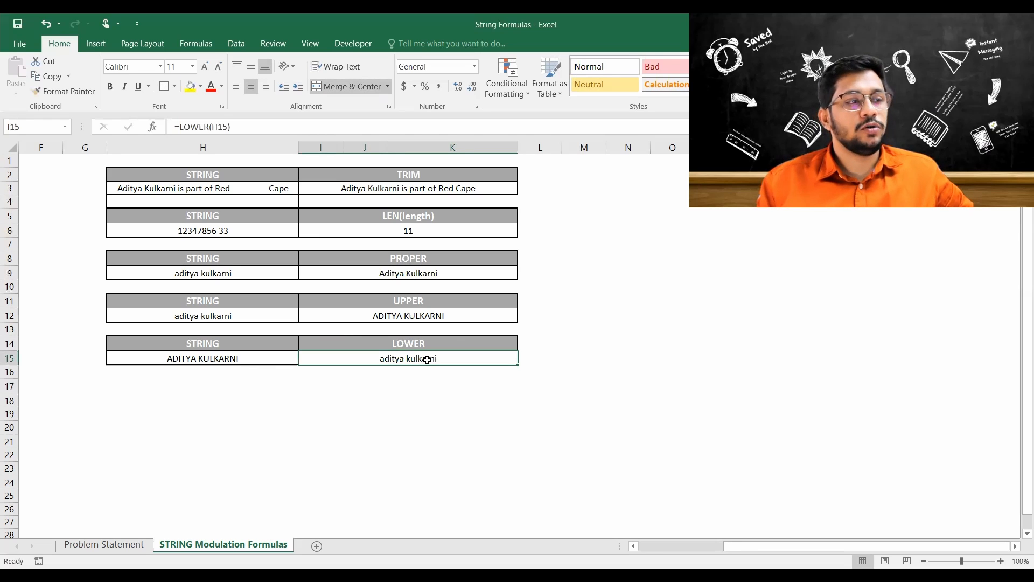
{"action": "type", "text": "="}
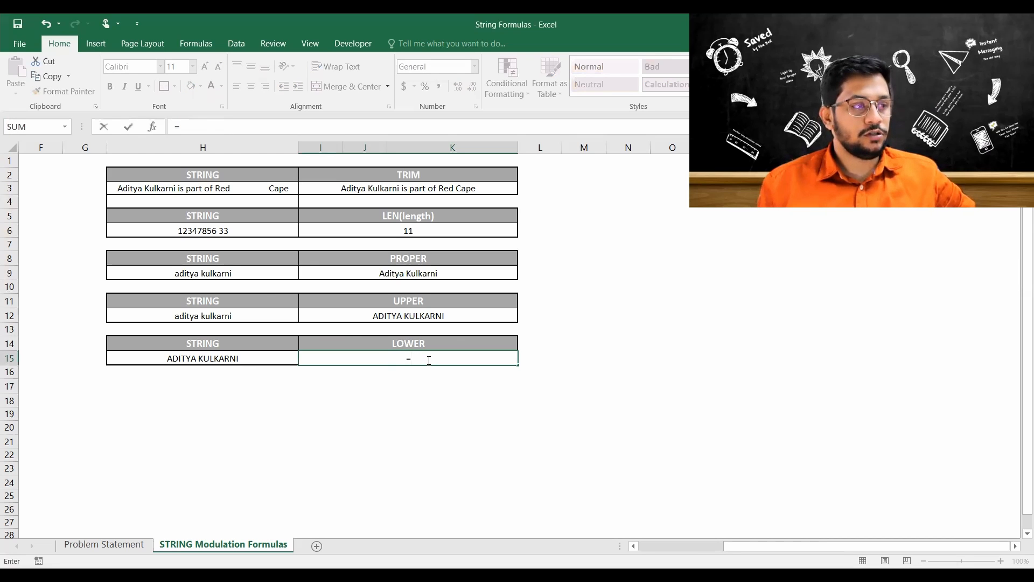
{"action": "type", "text": "LOWER("}
{"action": "key", "text": "Left"}
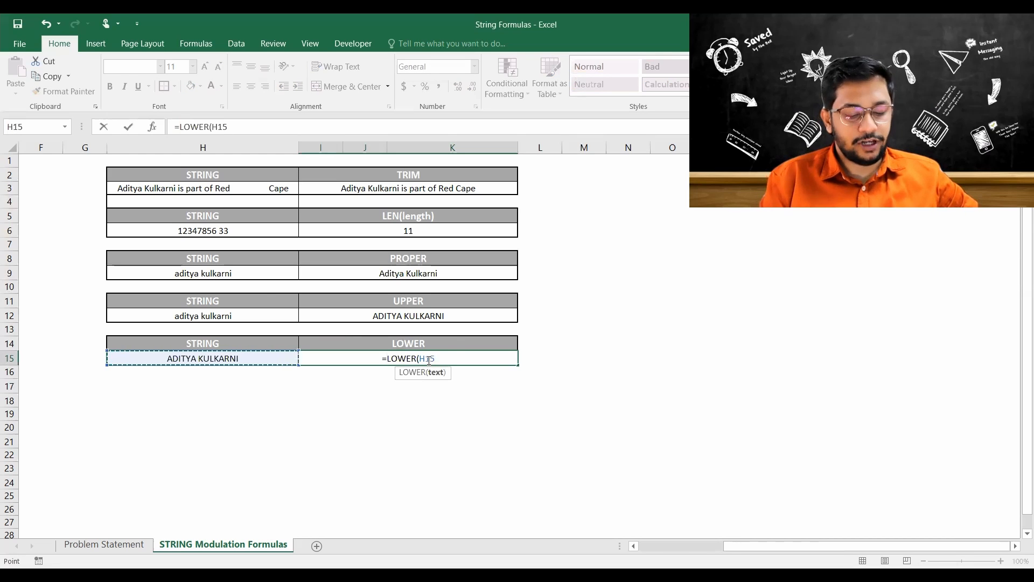
{"action": "type", "text": ")"}
{"action": "key", "text": "Return"}
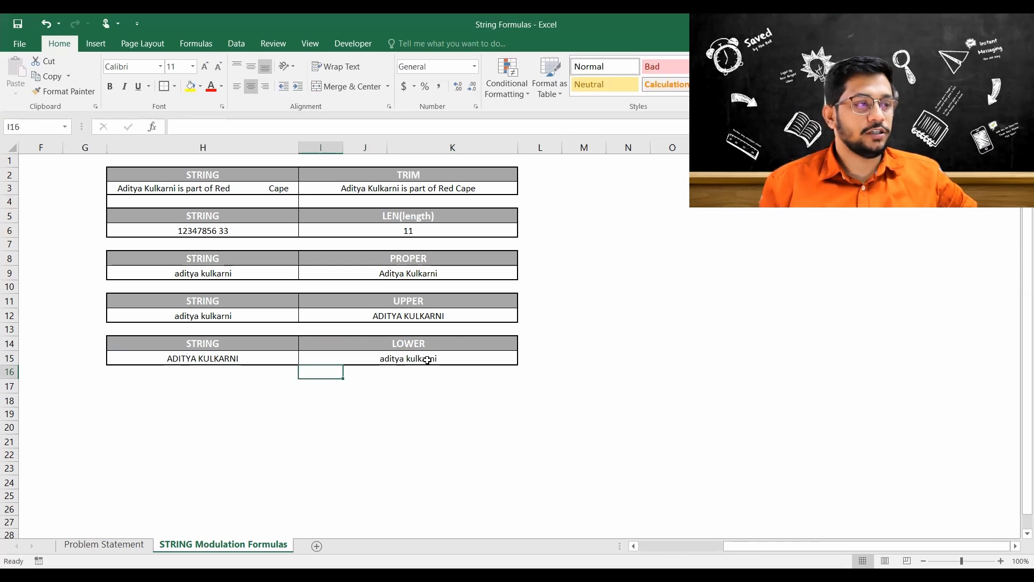